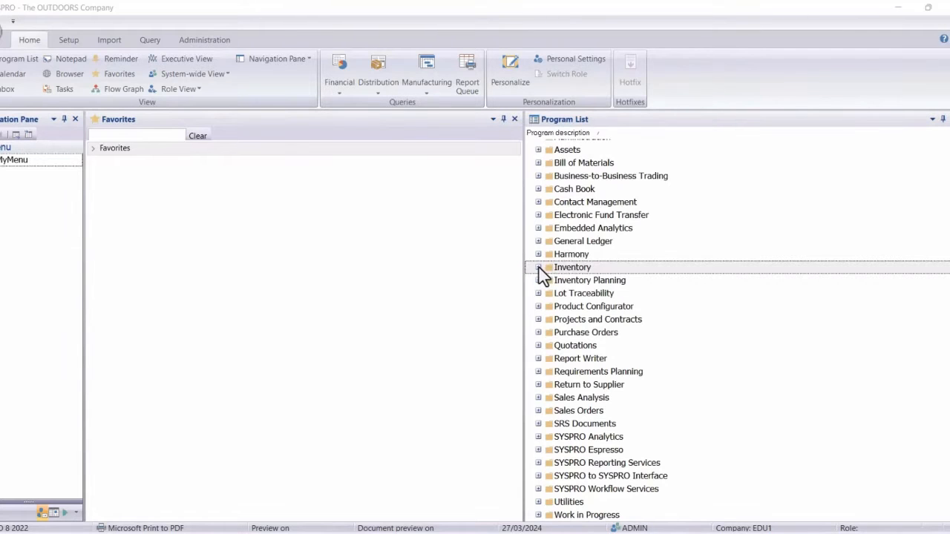
- Open the Bin Types program from the Inventory module's Warehouse Management setup
left_click(540, 268)
scroll(650, 339, "down", 1)
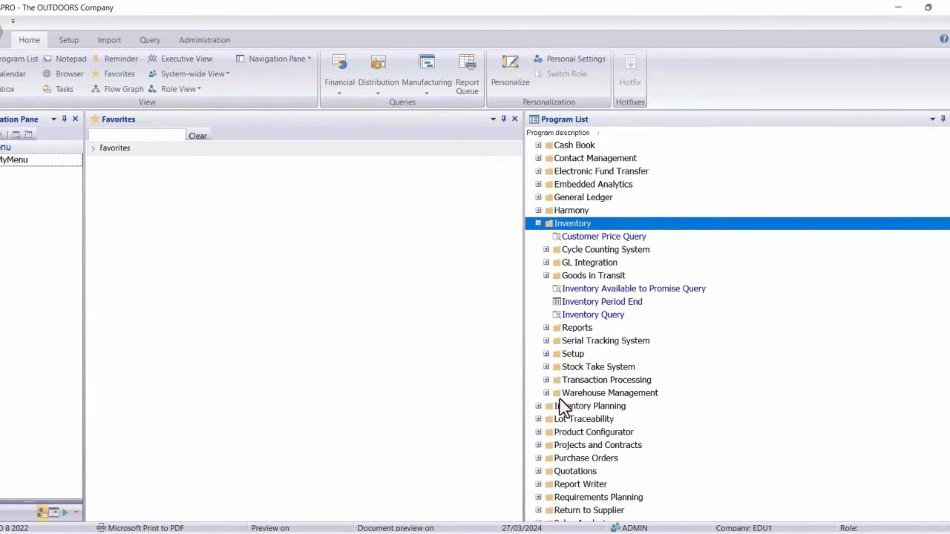
left_click(546, 393)
scroll(550, 388, "down", 1)
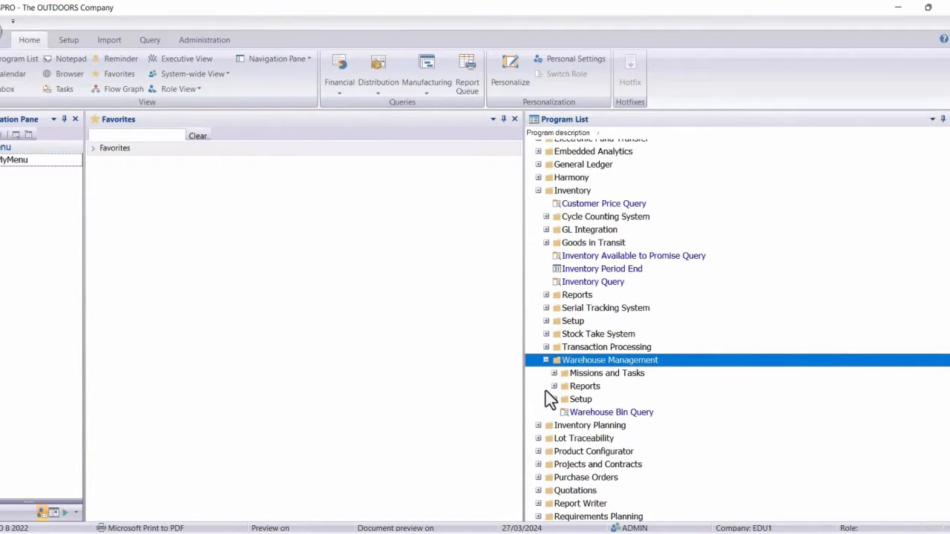
left_click(554, 399)
scroll(562, 400, "down", 1)
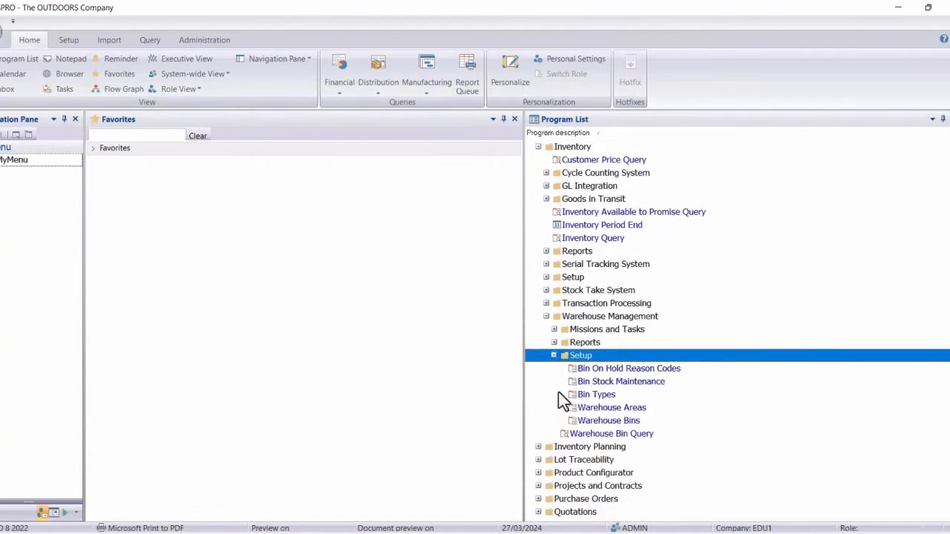
double_click(597, 398)
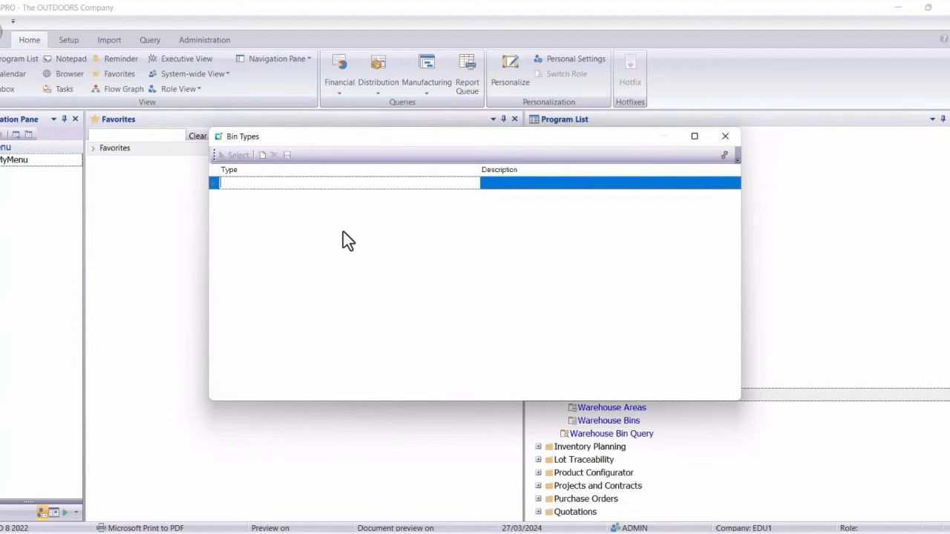
- Add bin types PA with description Pallet and SB with description Skip bin
type("PA")
key("Tab")
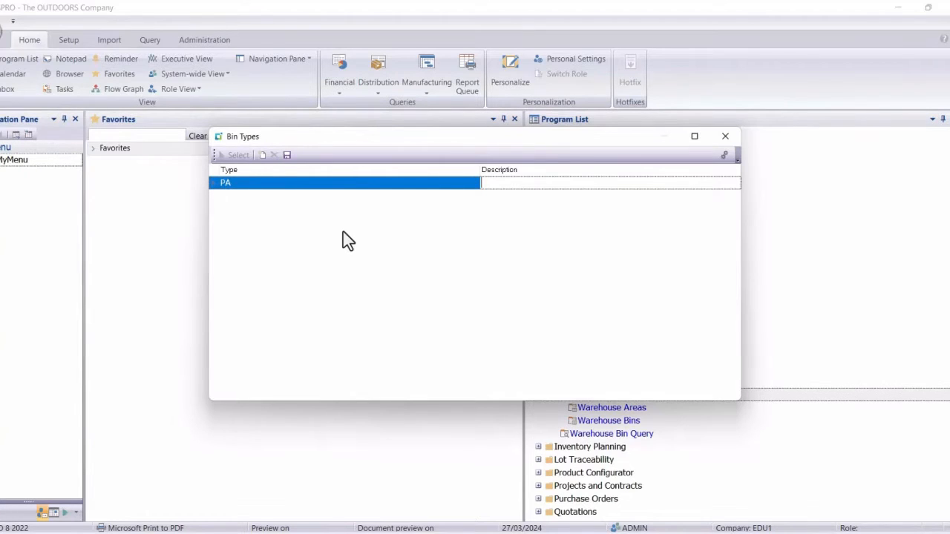
type("Pallet")
key("Tab")
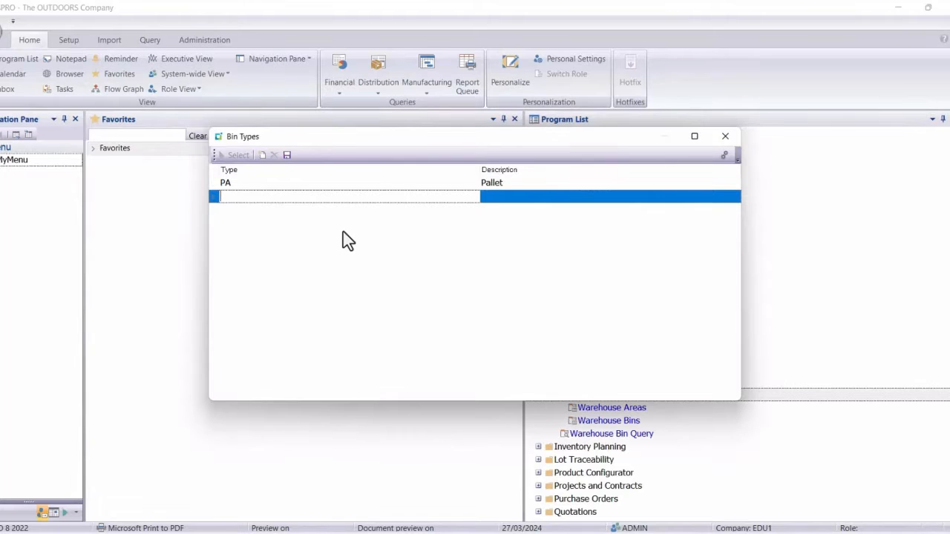
type("SB")
key("Tab")
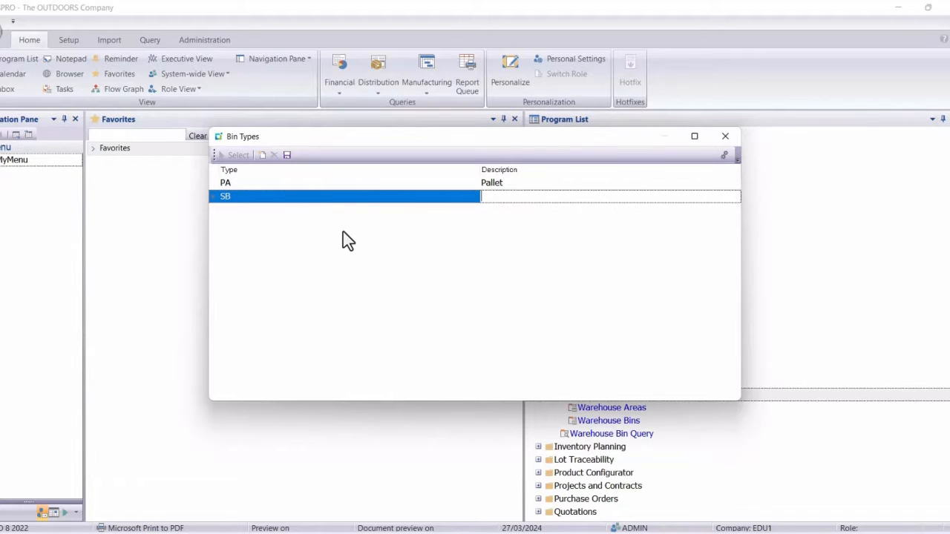
type("Skip bin")
key("Tab")
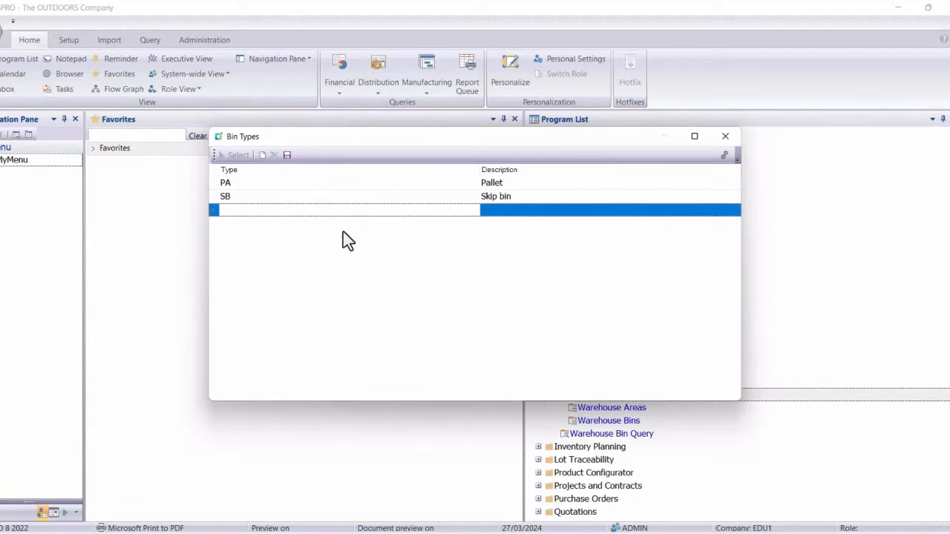
- Add bin type LB with description Linbin and save the bin types
type("LB")
key("Tab")
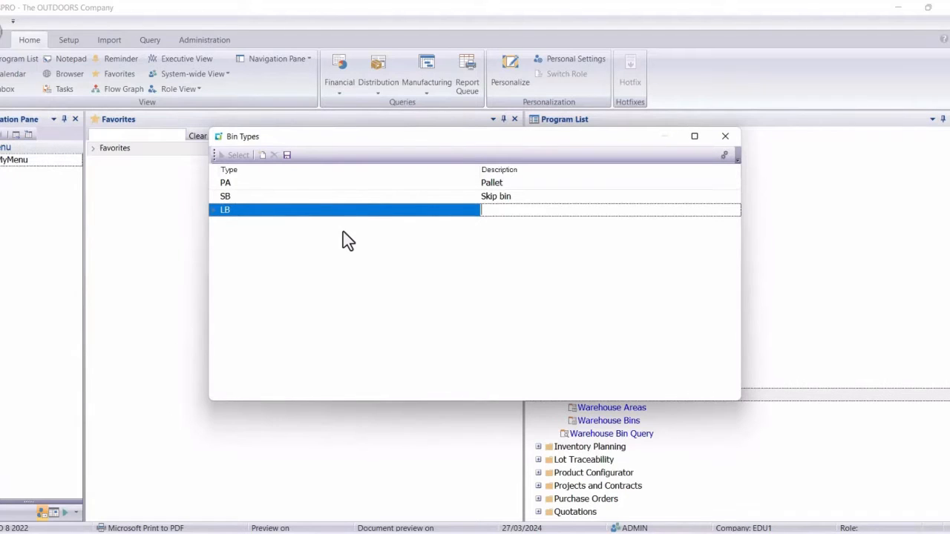
type("Linbin")
left_click(286, 155)
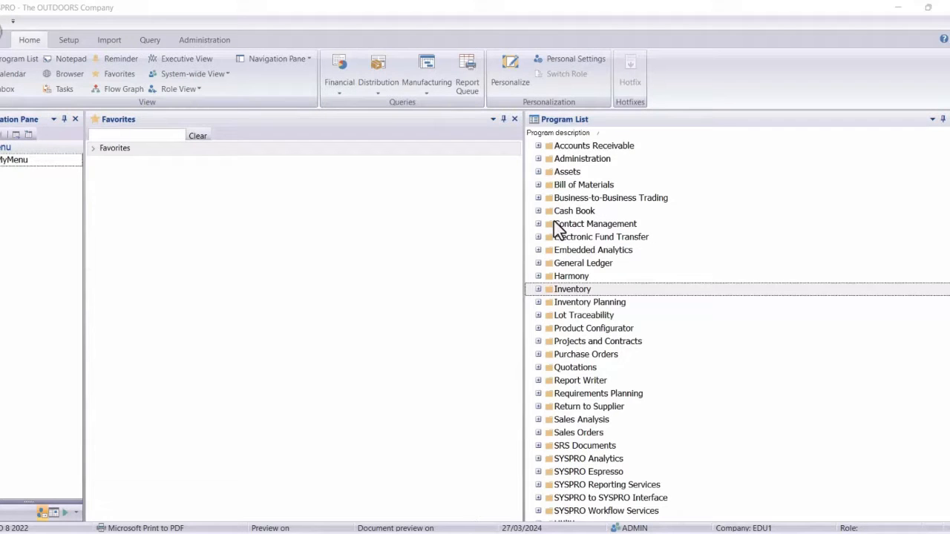
- Open the Warehouse Areas program from the Inventory module's Warehouse Management setup
left_click(538, 289)
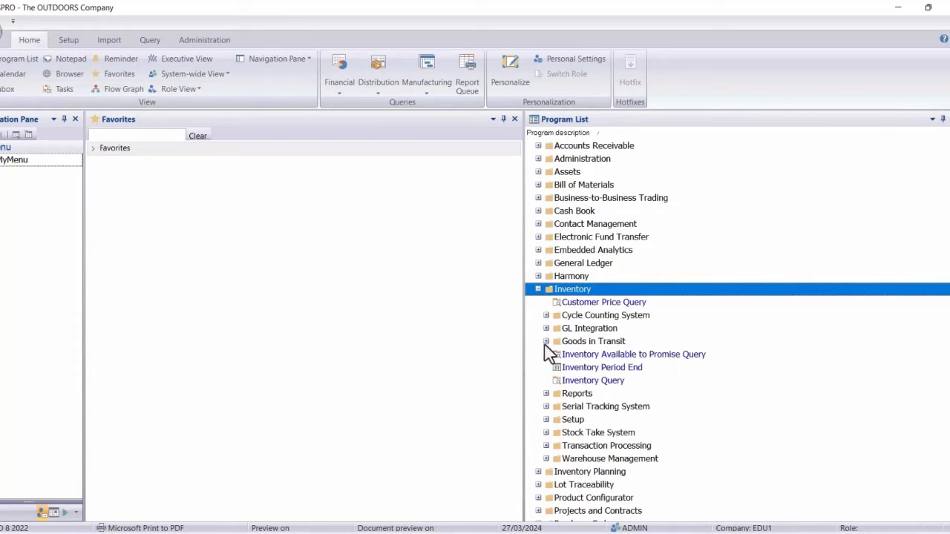
left_click(547, 459)
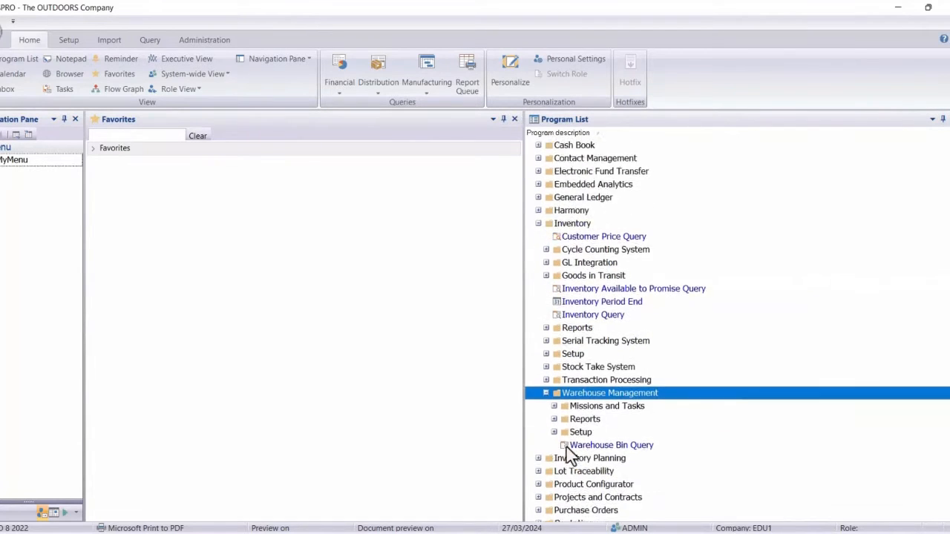
left_click(554, 410)
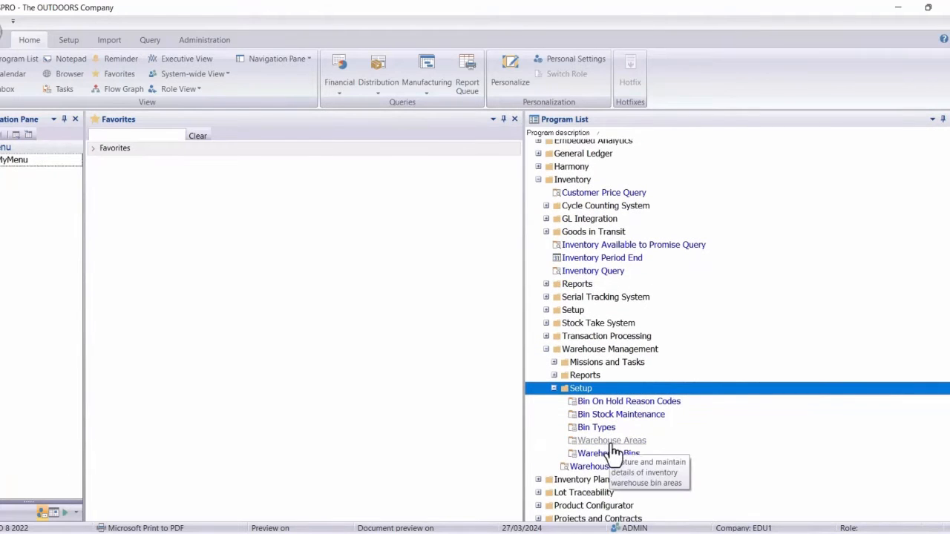
double_click(612, 442)
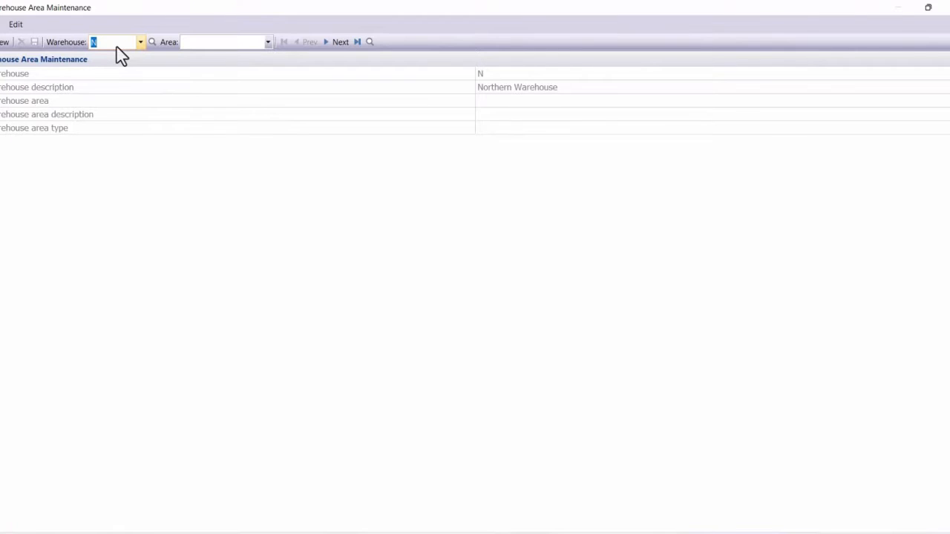
- Create area Zone 1 for warehouse N with description Heavy weight, save it and close the area maintenance
key("Tab")
type("Zone")
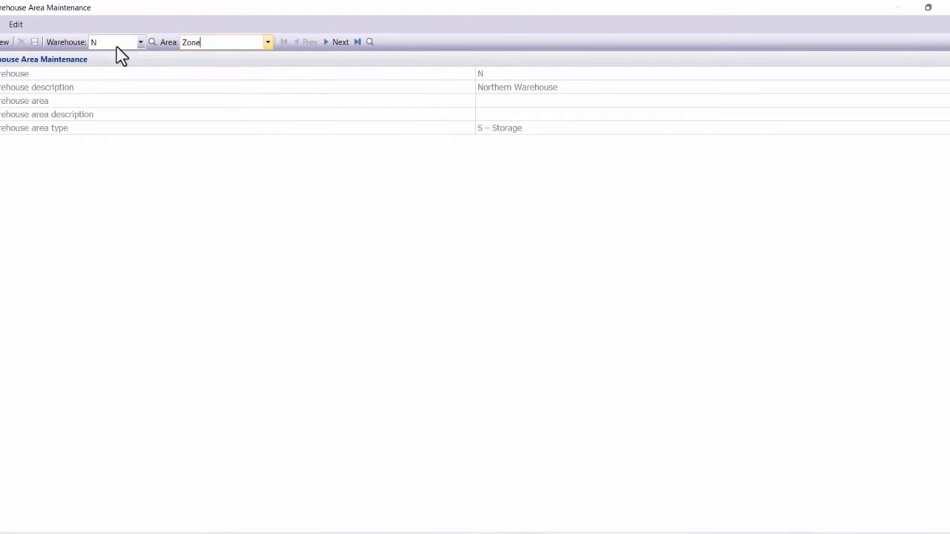
type(" 1")
key("Return")
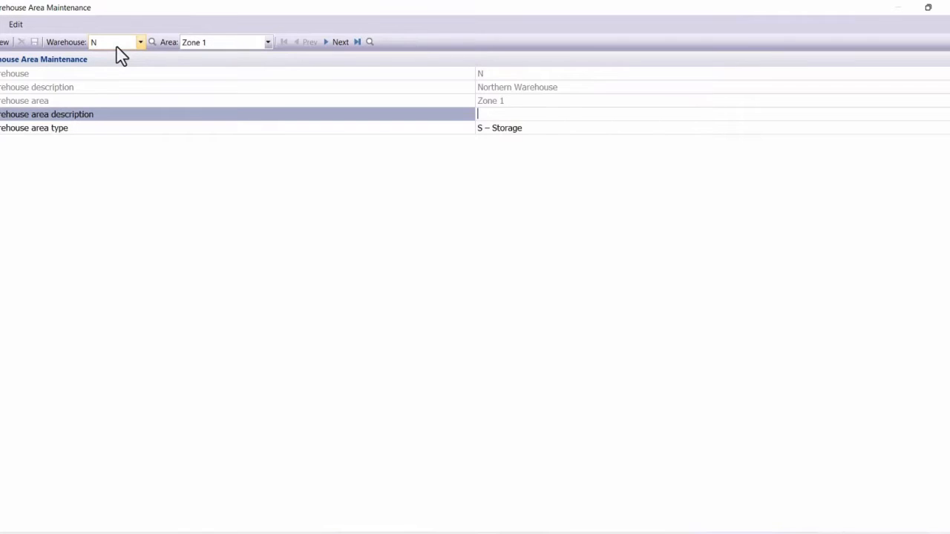
type("Heavy weight")
left_click(34, 43)
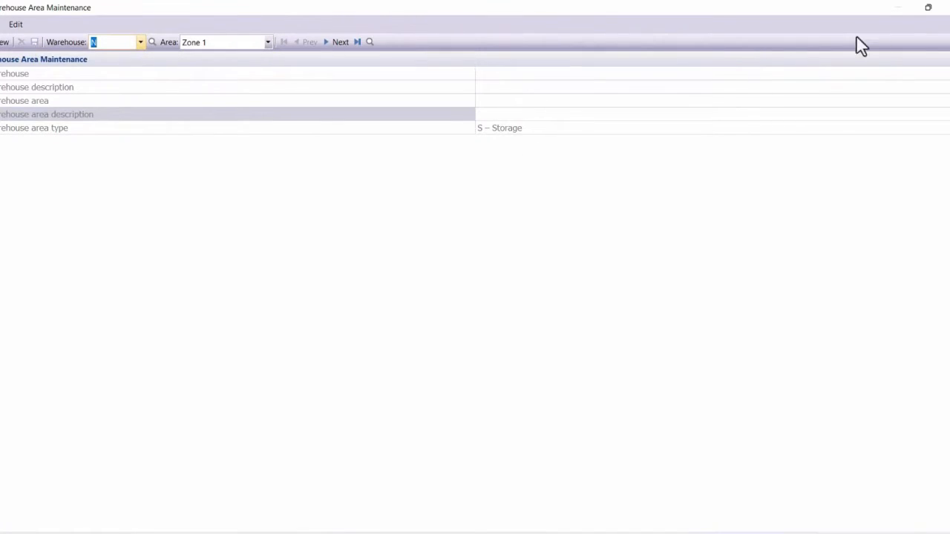
left_click(946, 7)
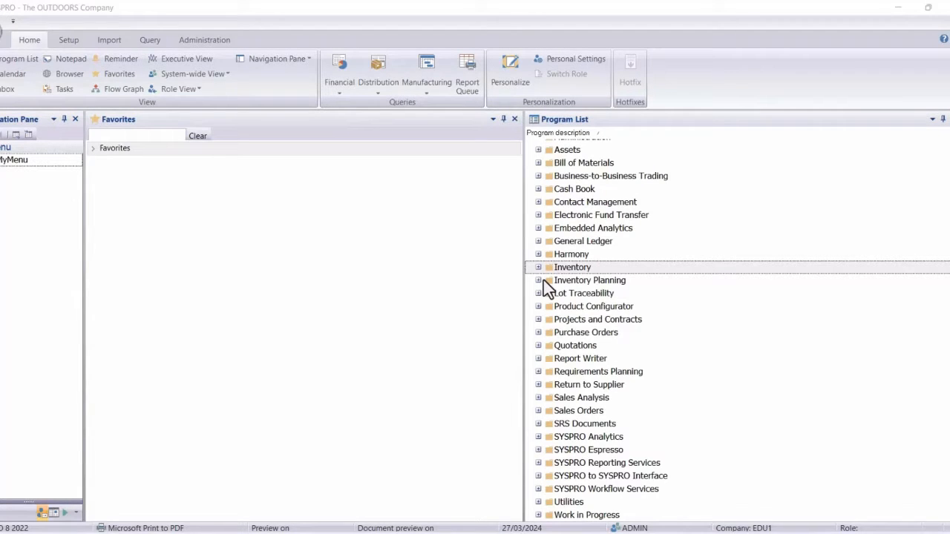
- Open the Bin On Hold Reason Codes program from the Inventory module's Warehouse Management setup
left_click(539, 268)
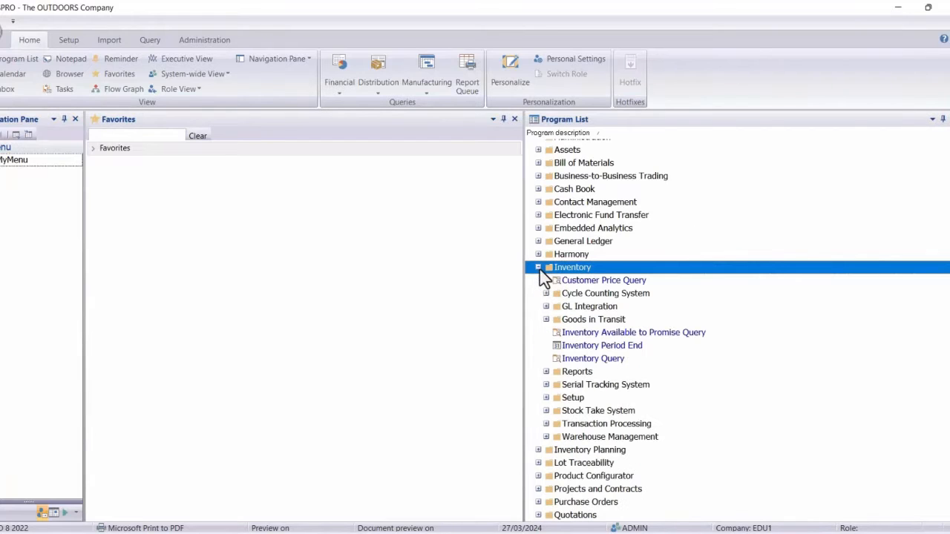
left_click(547, 437)
scroll(598, 452, "down", 1)
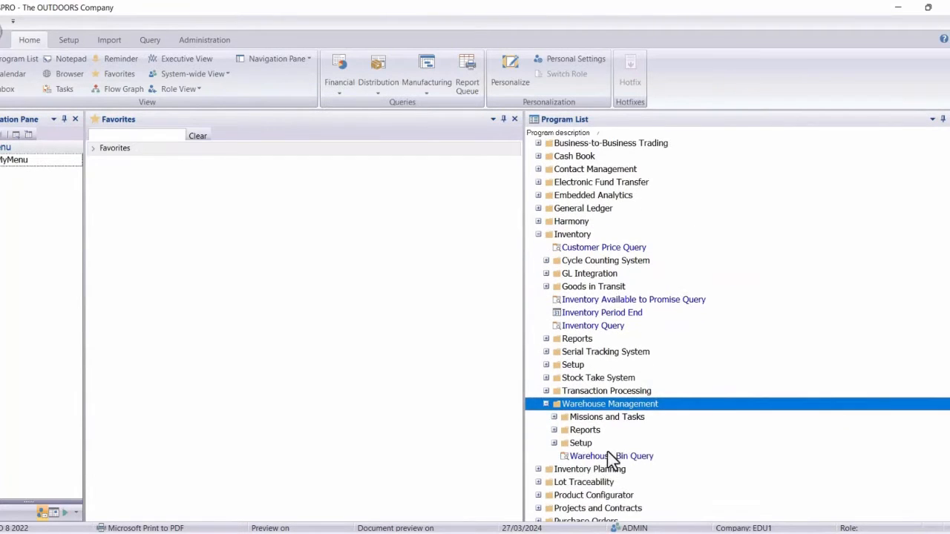
left_click(554, 443)
scroll(586, 453, "down", 1)
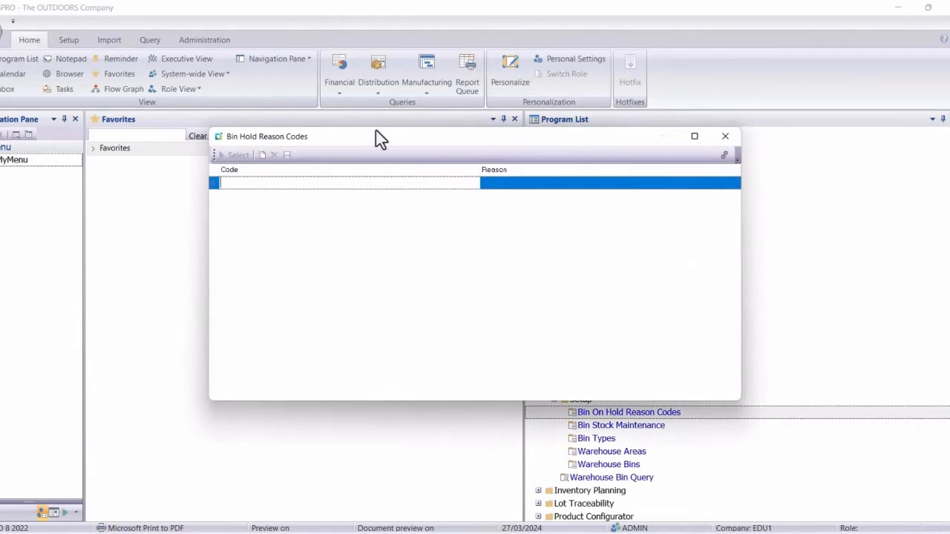
- Add hold reason codes Faulty with reason "Bin is damaged" and Full with reason "Bin is full"
left_click(283, 184)
type("Faulty")
key("Tab")
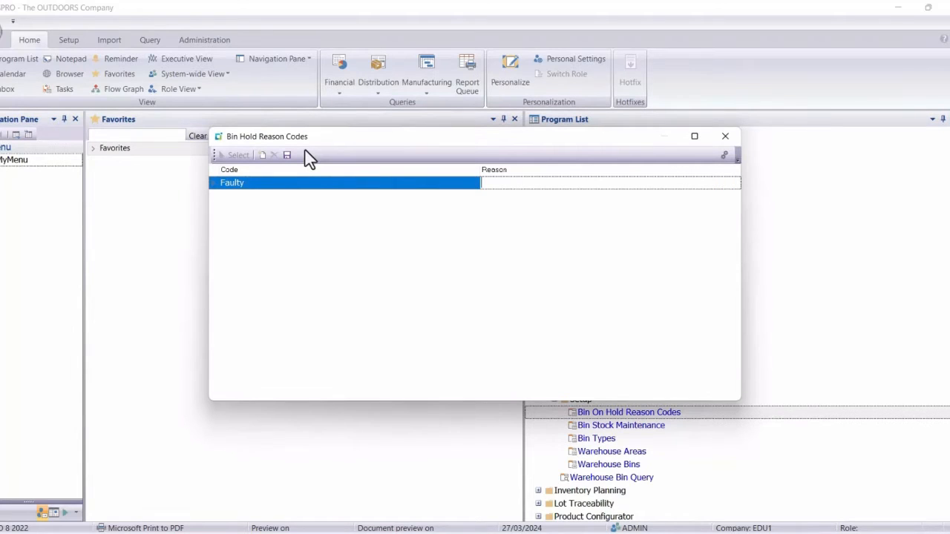
type("Bin is damaged")
key("Tab")
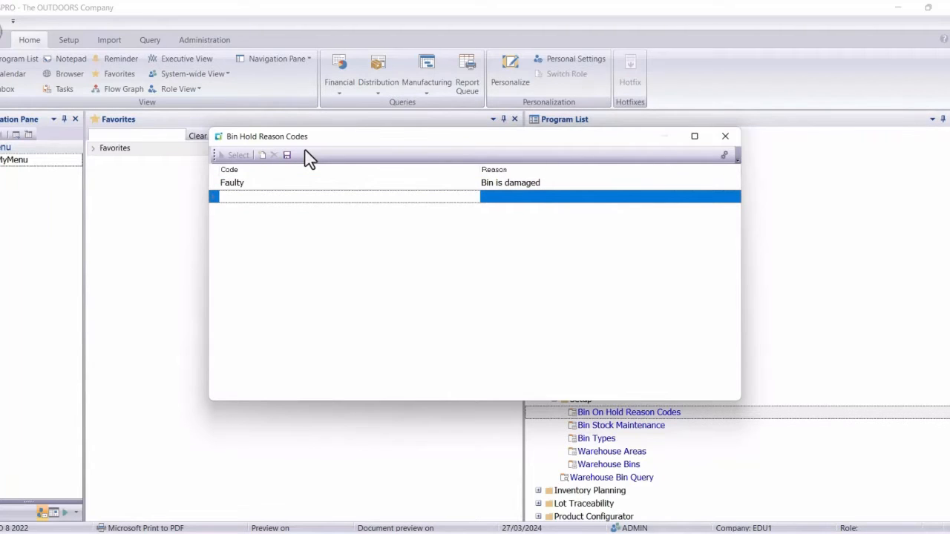
type("Full")
key("shift+Tab")
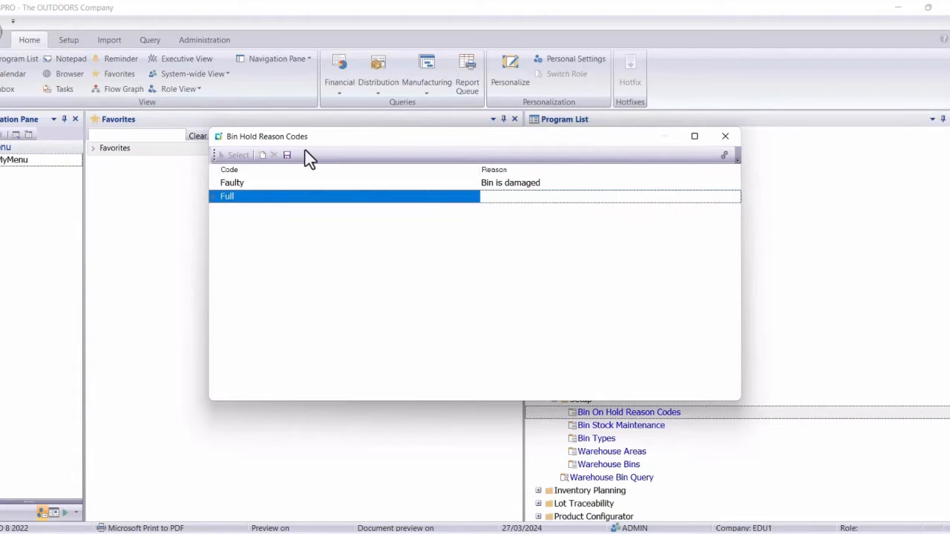
type("Bin is full")
key("Tab")
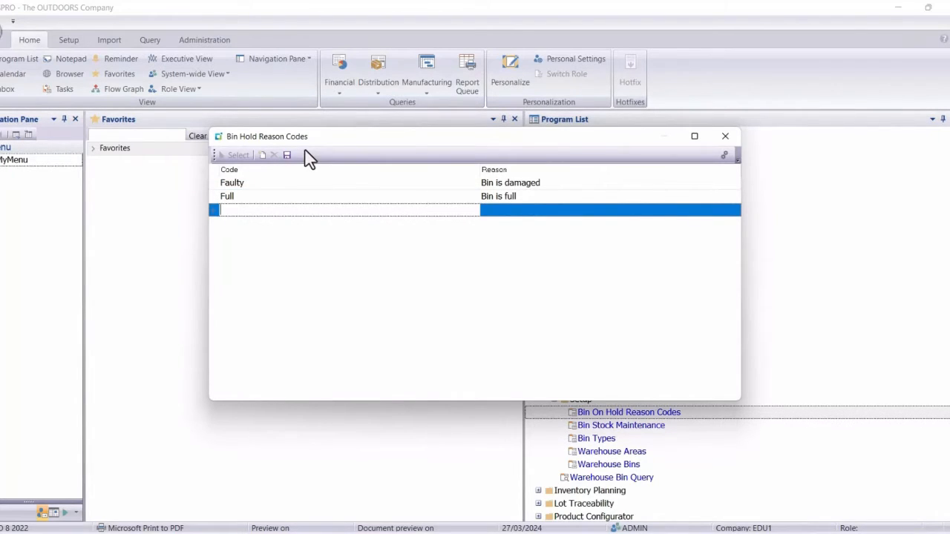
- Add hold reason code Main with reason "Bin is being maintained" and save the reason codes
type("Main")
key("Tab")
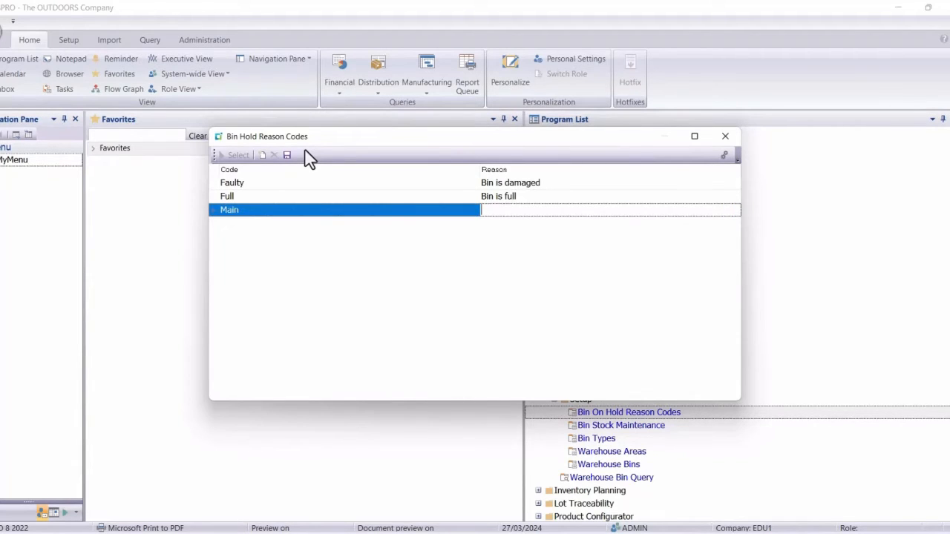
type("Bin is being maintained")
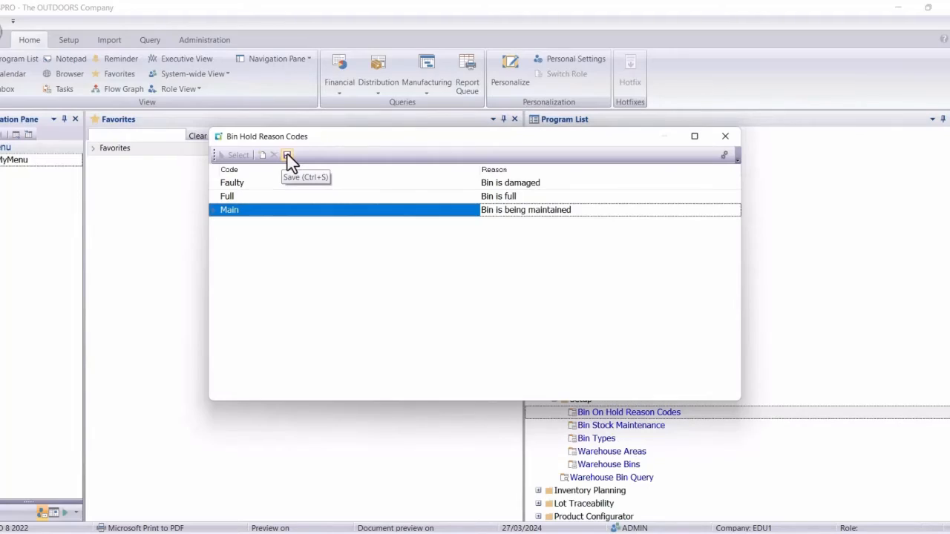
left_click(288, 157)
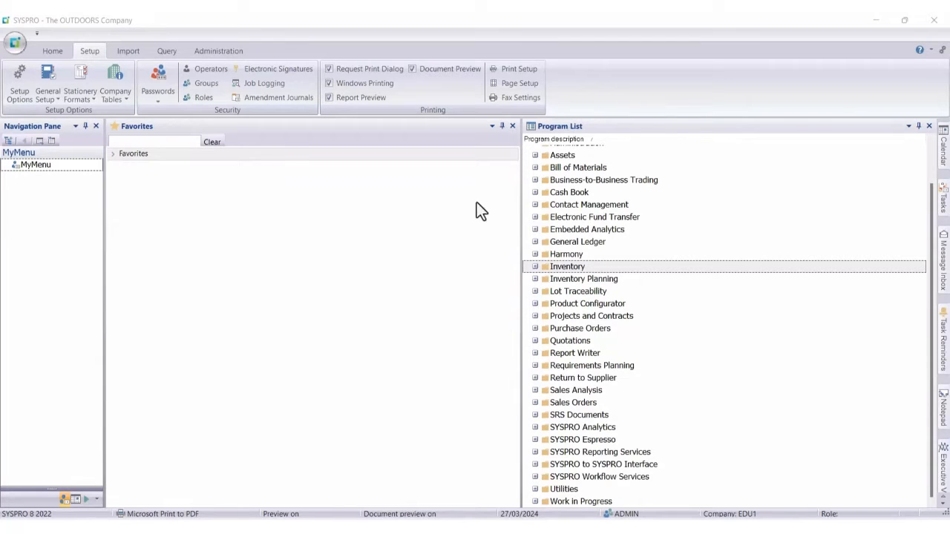
- Open the Warehouse Bins program from the Inventory module's Warehouse Management setup
left_click(534, 266)
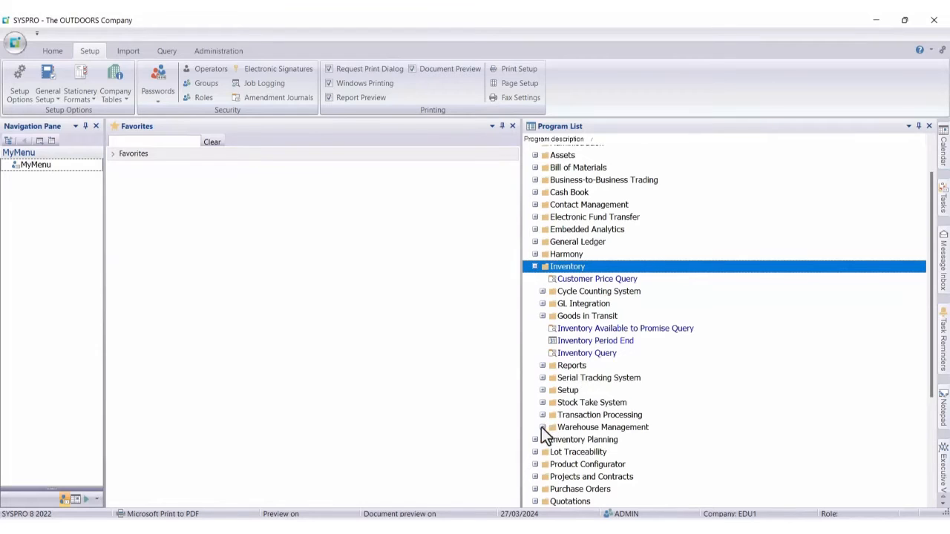
left_click(544, 427)
scroll(547, 401, "down", 3)
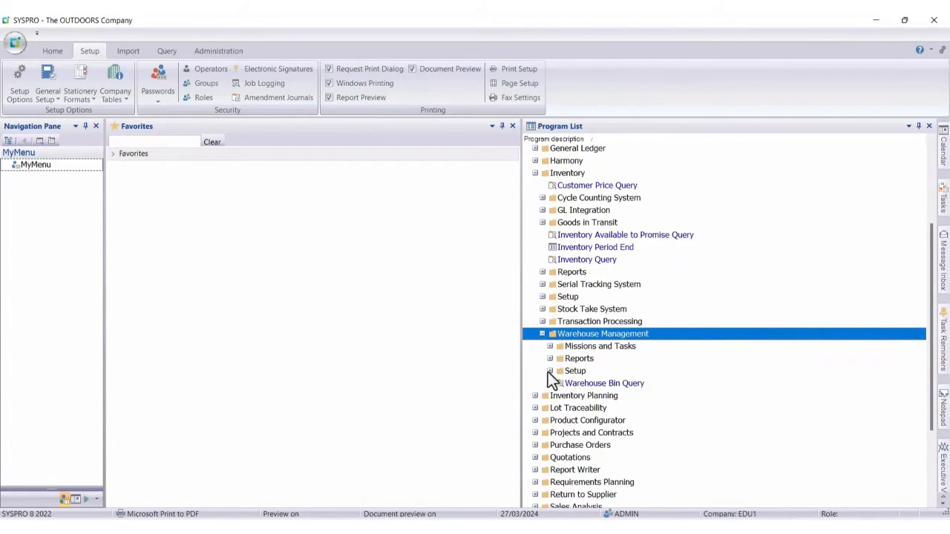
left_click(549, 371)
scroll(556, 372, "down", 2)
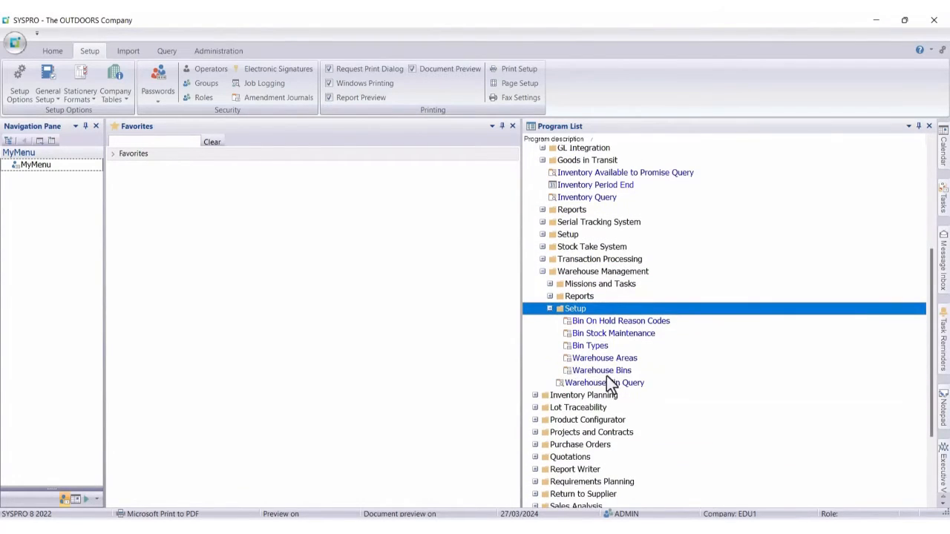
left_click(601, 372)
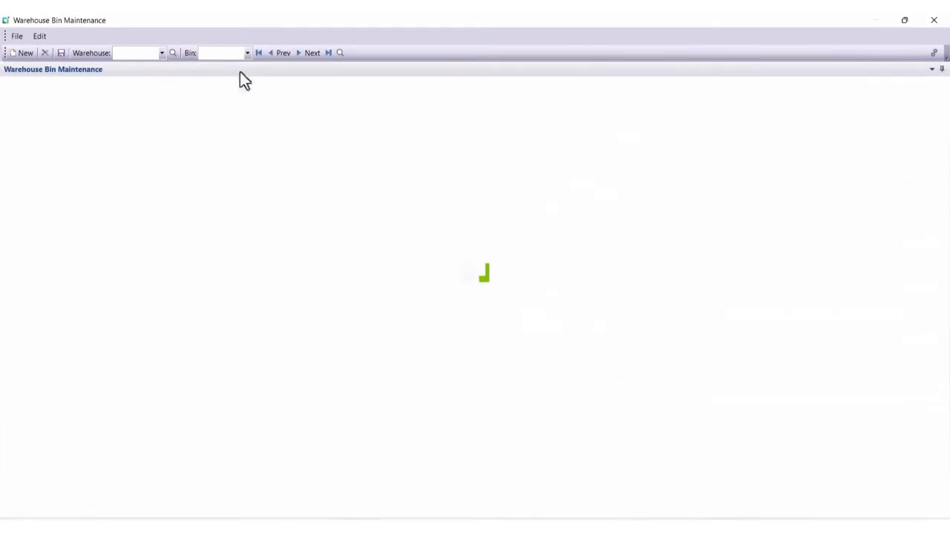
- Create bin 001 in warehouse N and set its bin sequence to 1
left_click(123, 52)
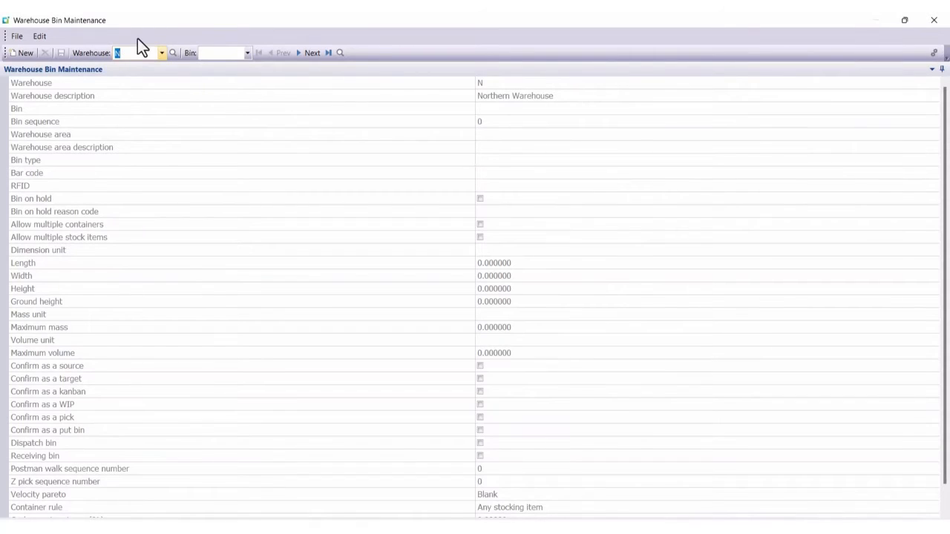
key("Tab")
type("001")
key("Return")
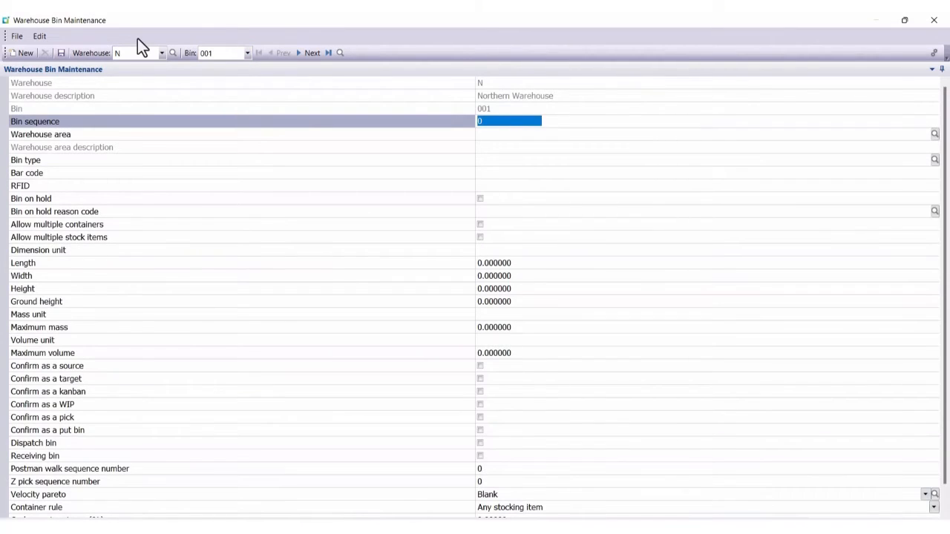
type("1")
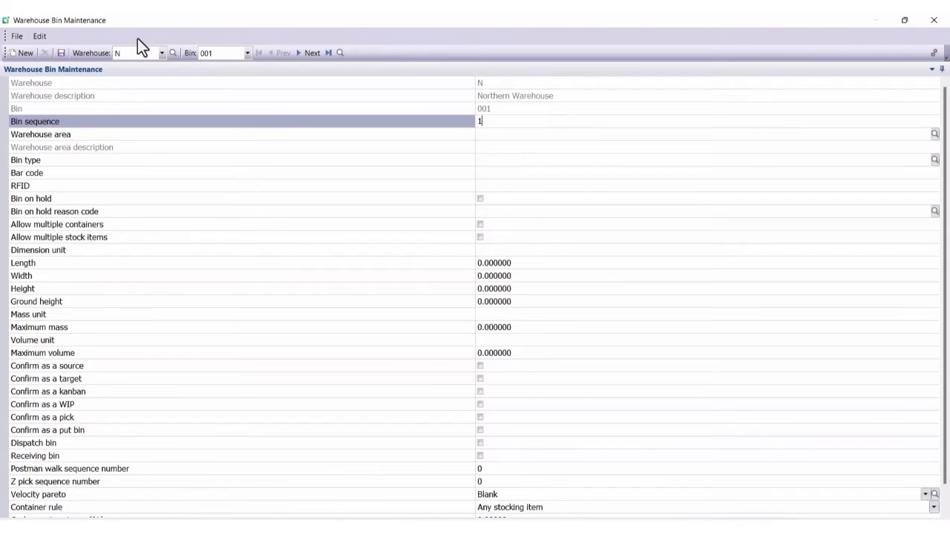
key("Tab")
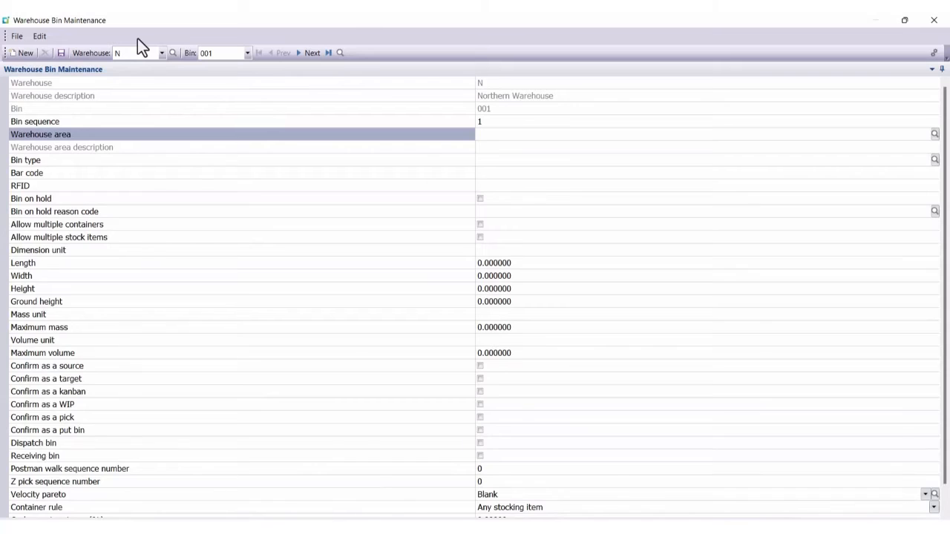
- Assign bin 001 to warehouse area Zone 1, save the bin and close the bin maintenance
type("Zone 1")
key("Tab")
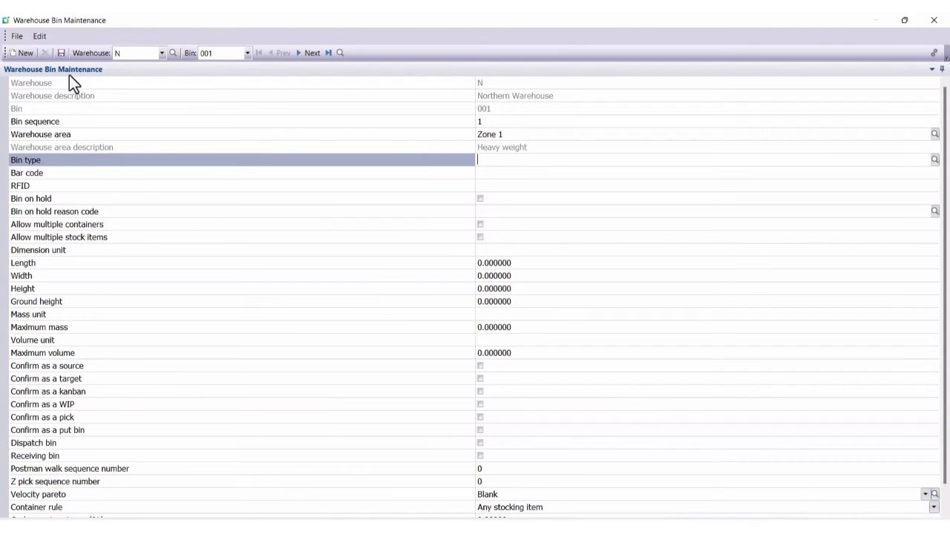
left_click(61, 53)
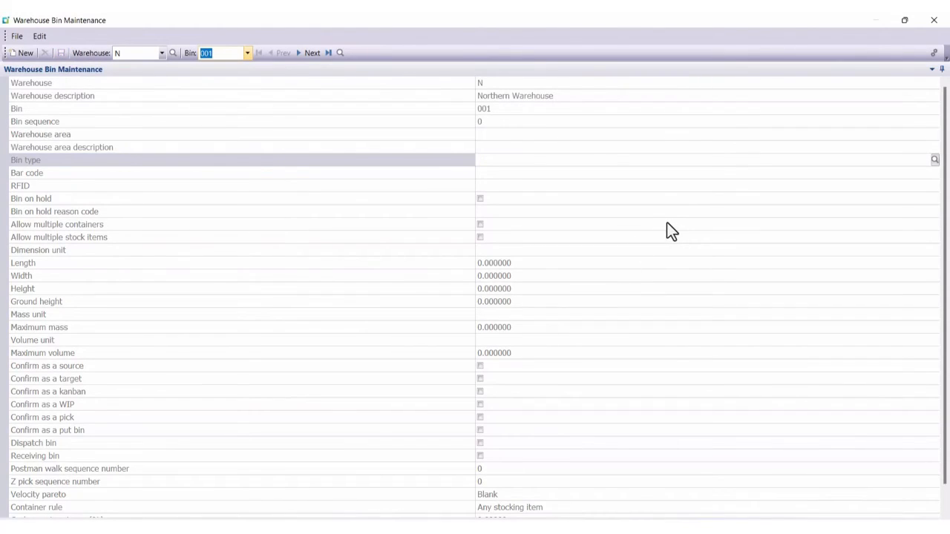
left_click(934, 20)
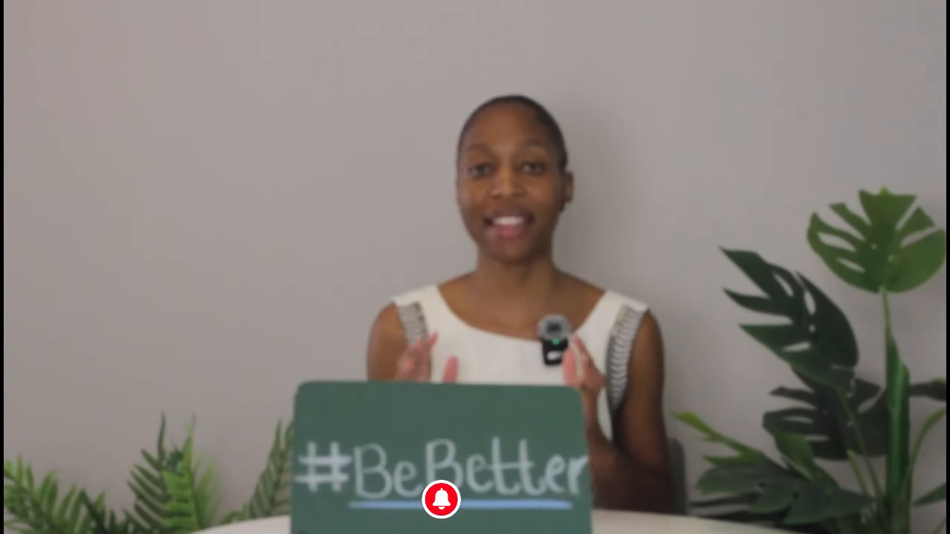